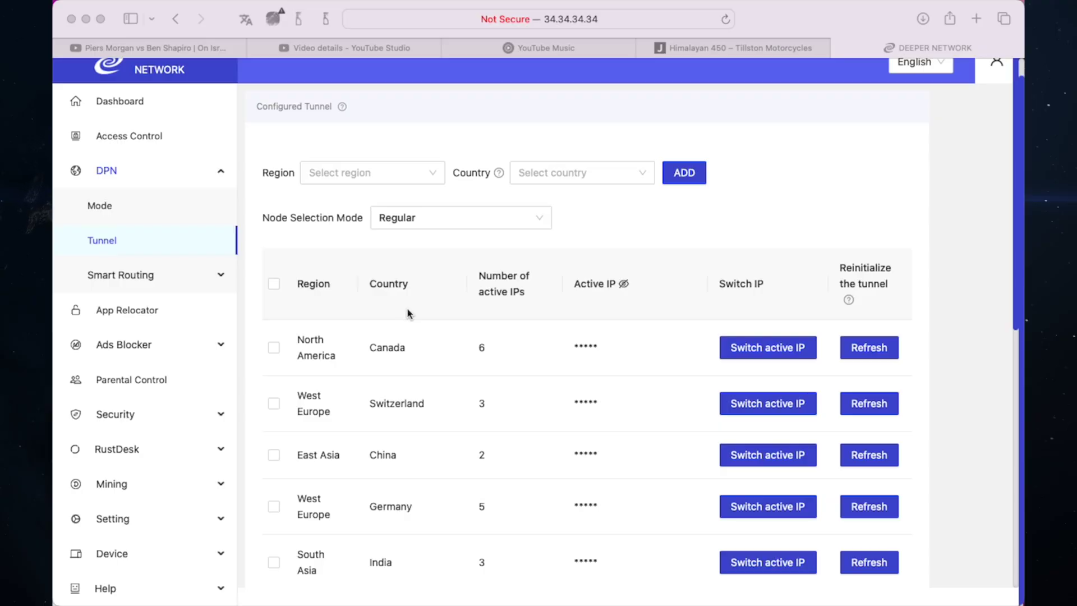
Step: Add a Southeast Asia – Philippines tunnel, correcting an initial South Asia region pick
click(404, 175)
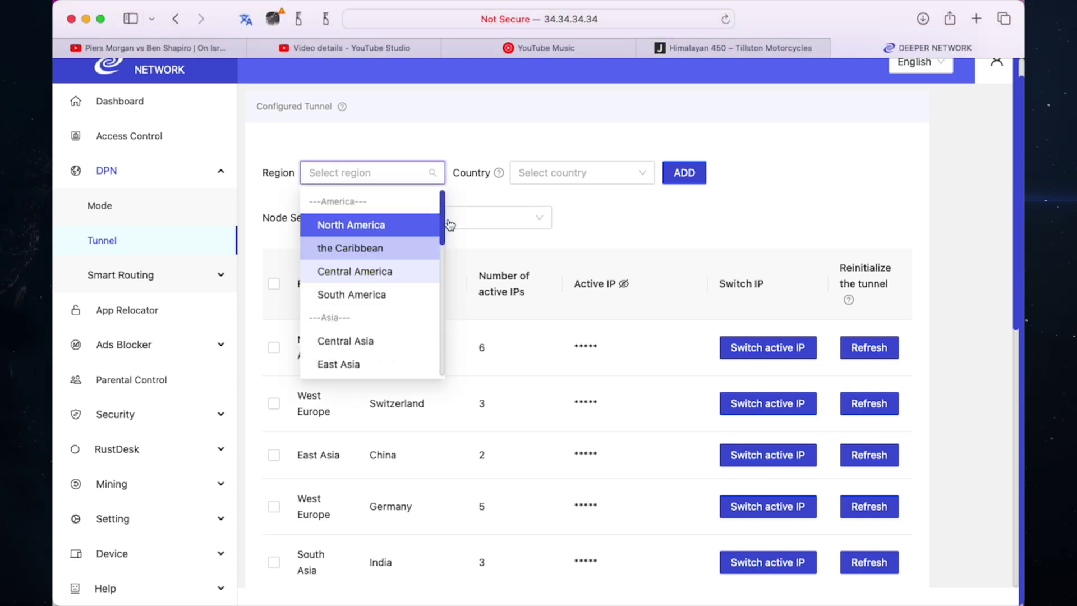
mouse_move(441, 213)
mouse_down()
mouse_move(423, 364)
mouse_move(431, 253)
mouse_up()
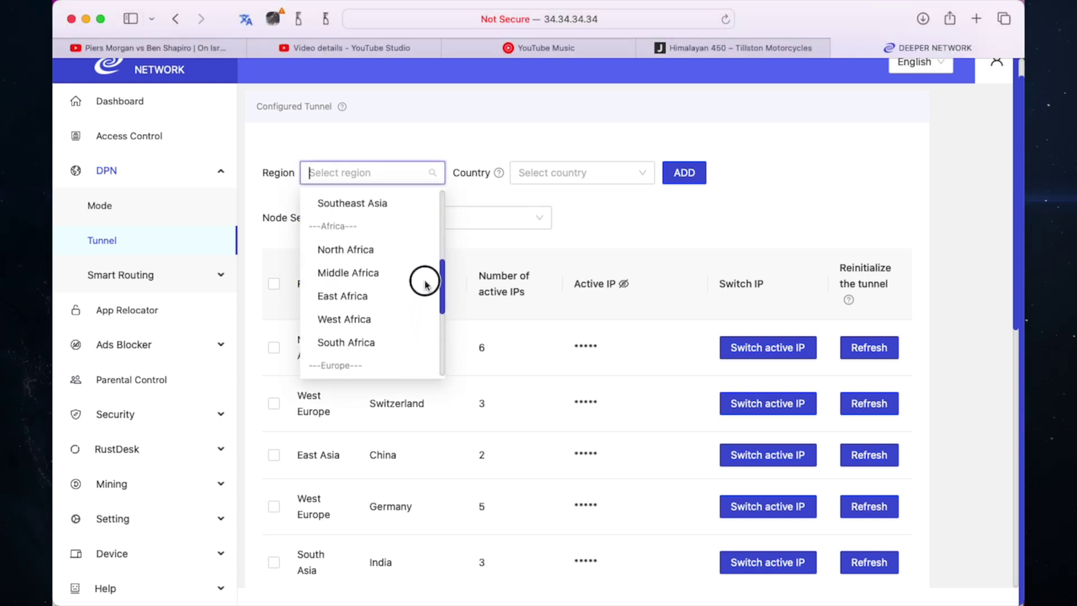
click(396, 289)
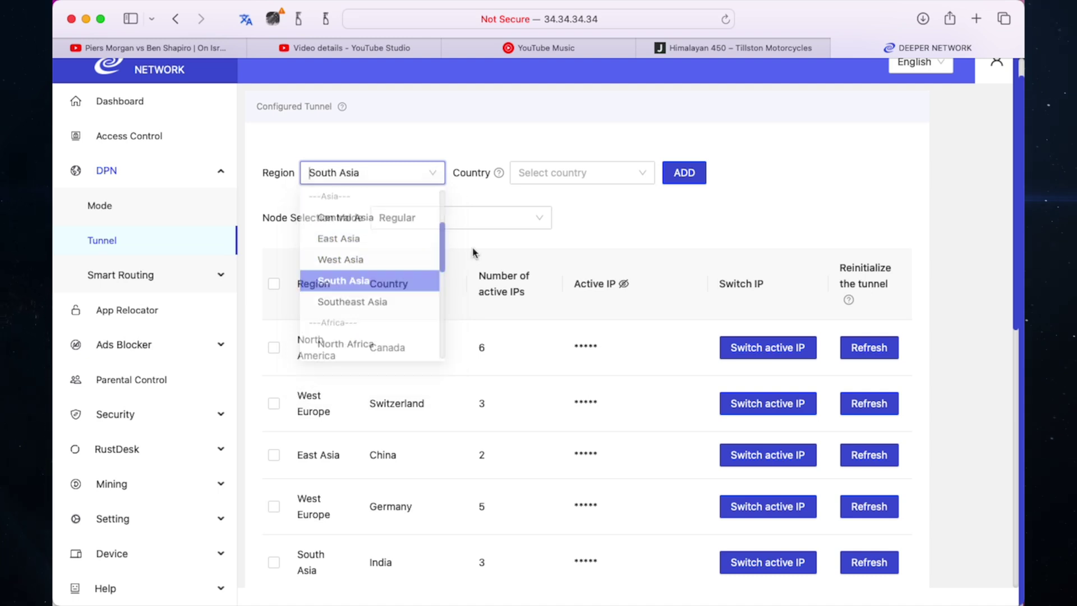
click(572, 171)
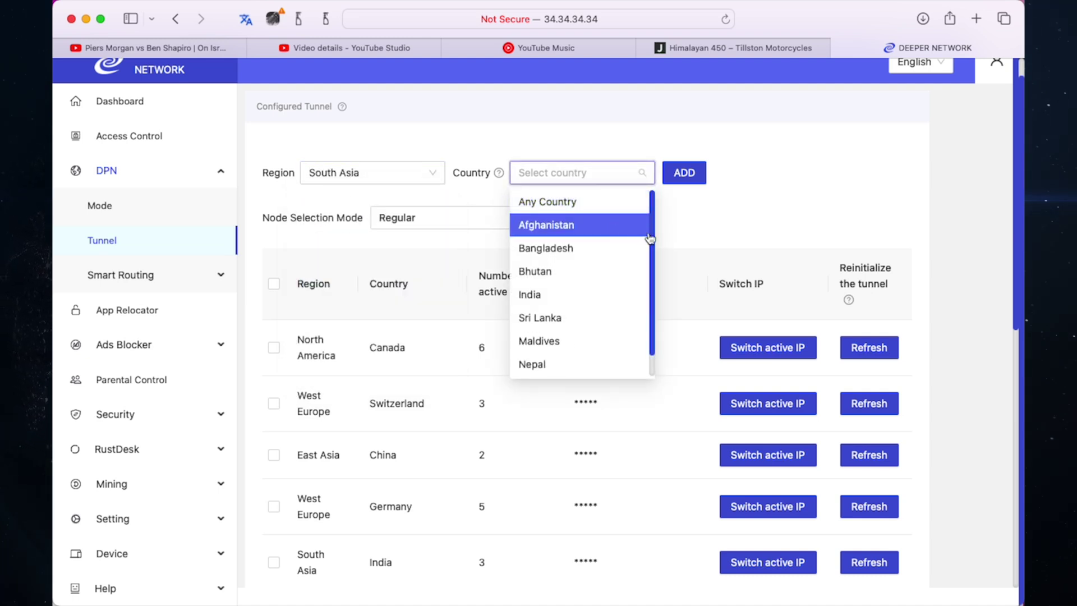
scroll(634, 264, down, 1)
click(442, 175)
click(365, 313)
click(578, 173)
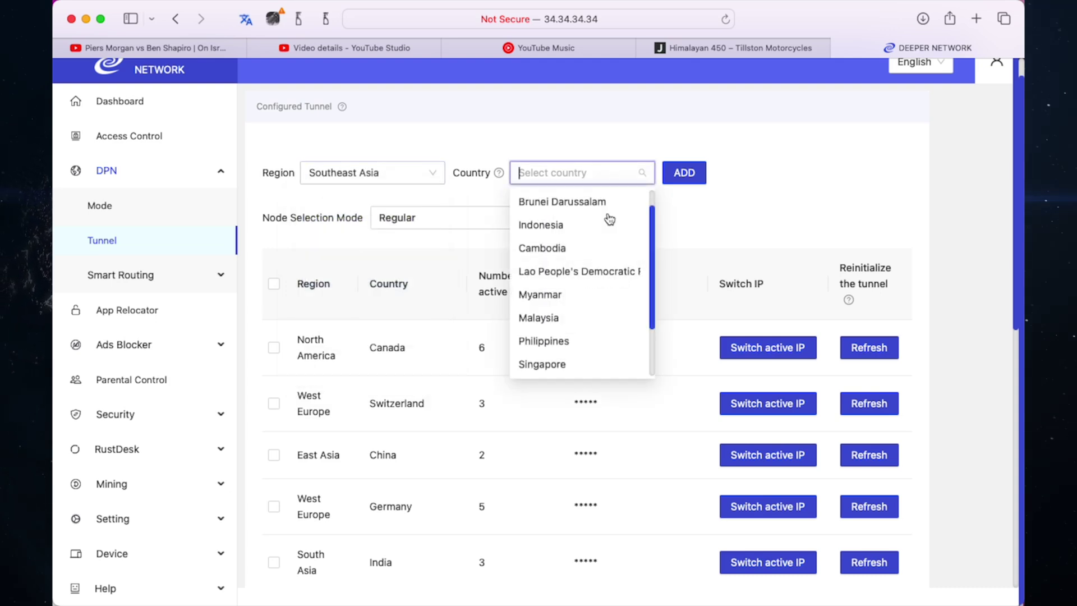
click(611, 340)
click(692, 173)
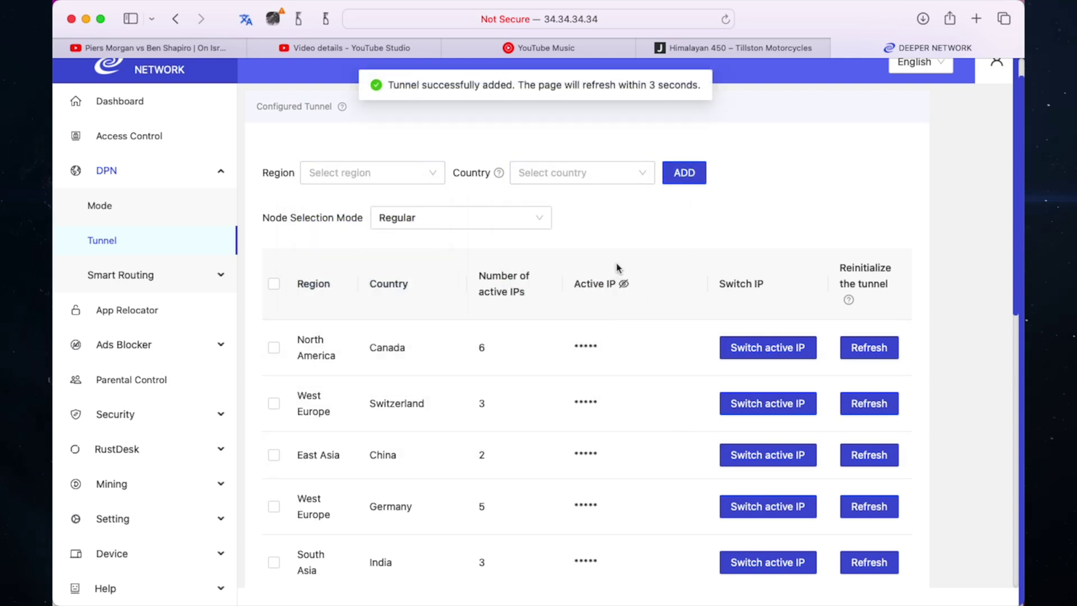
Step: Check the tunnel list, then set DPN Full Route to the Southeast Asia node and apply
scroll(580, 258, down, 2)
scroll(592, 309, down, 4)
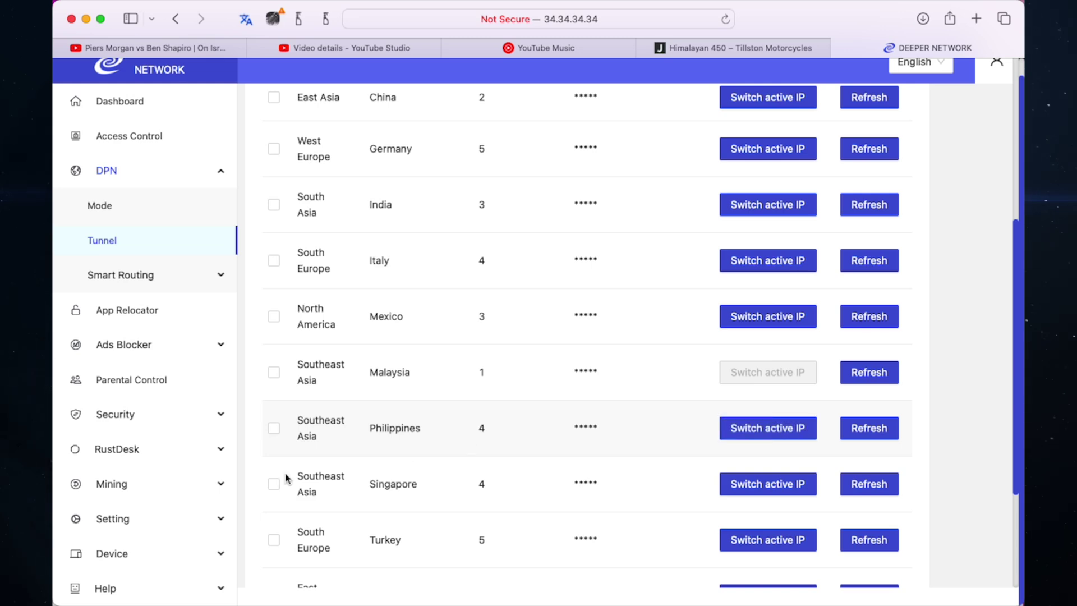
click(125, 218)
click(650, 143)
scroll(681, 235, down, 3)
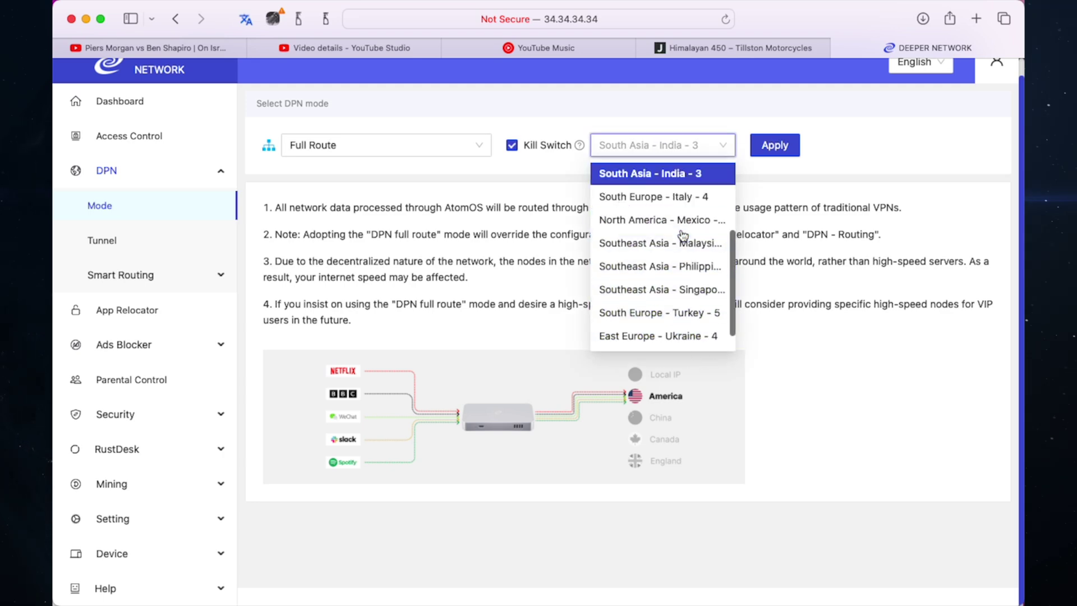
click(673, 289)
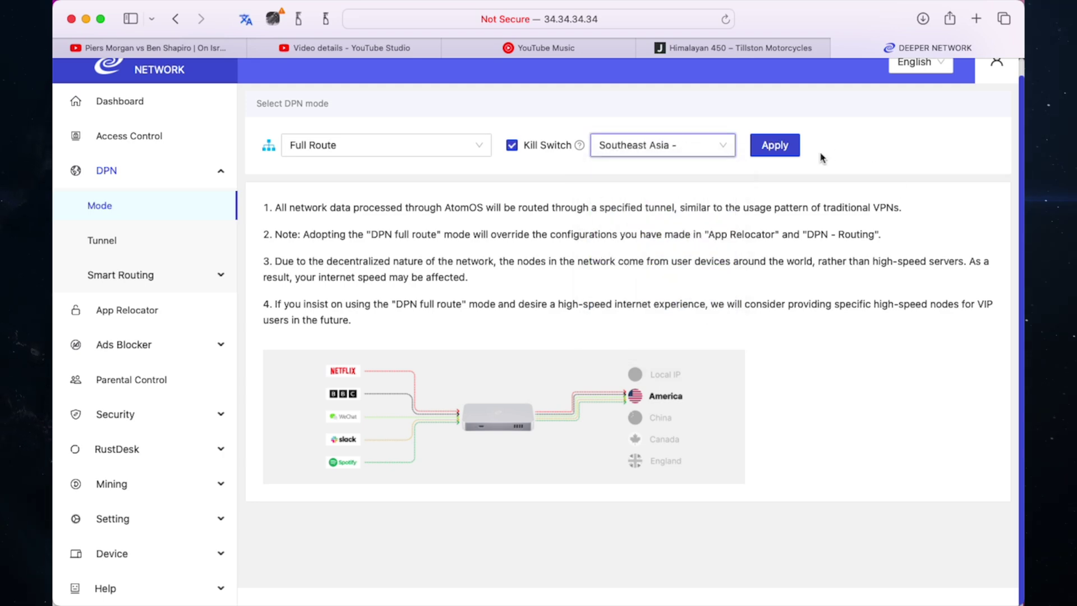
click(777, 149)
click(651, 236)
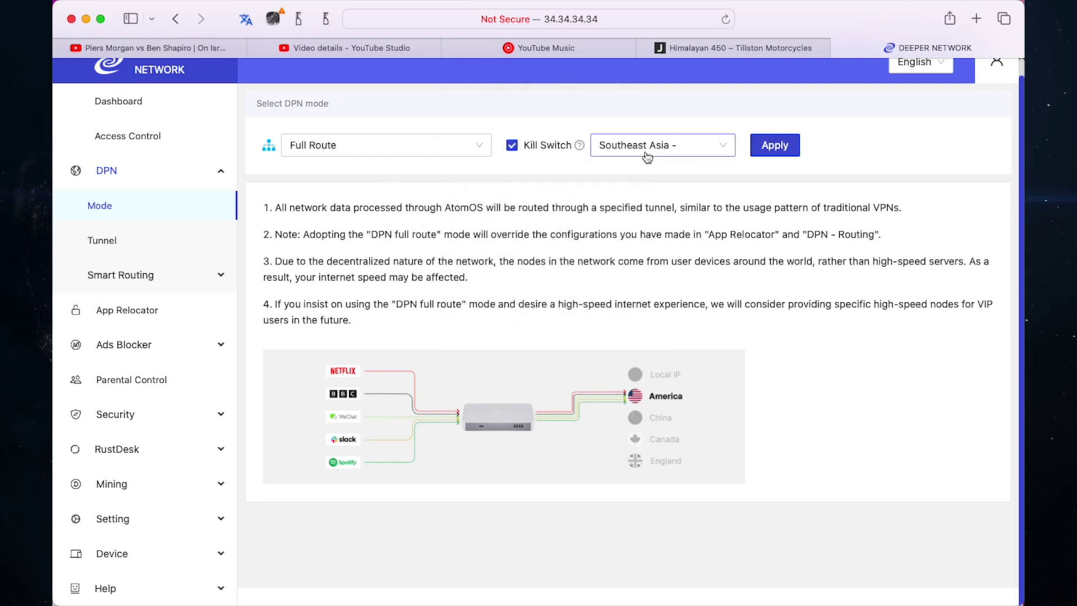
Step: Open a private Safari window and load youtube.com
key(super+shift+n)
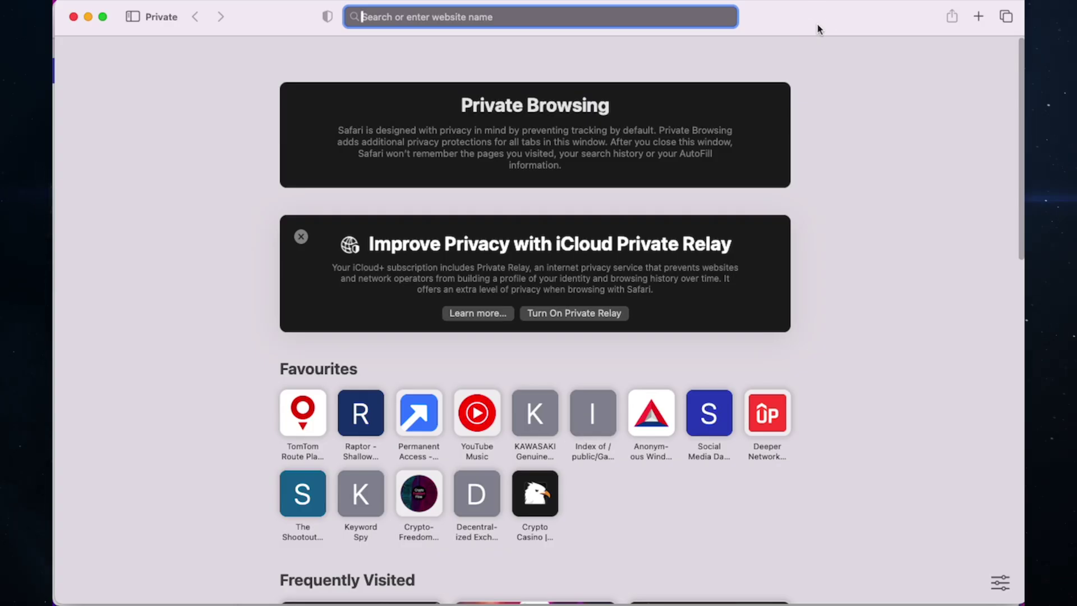
text(youtube)
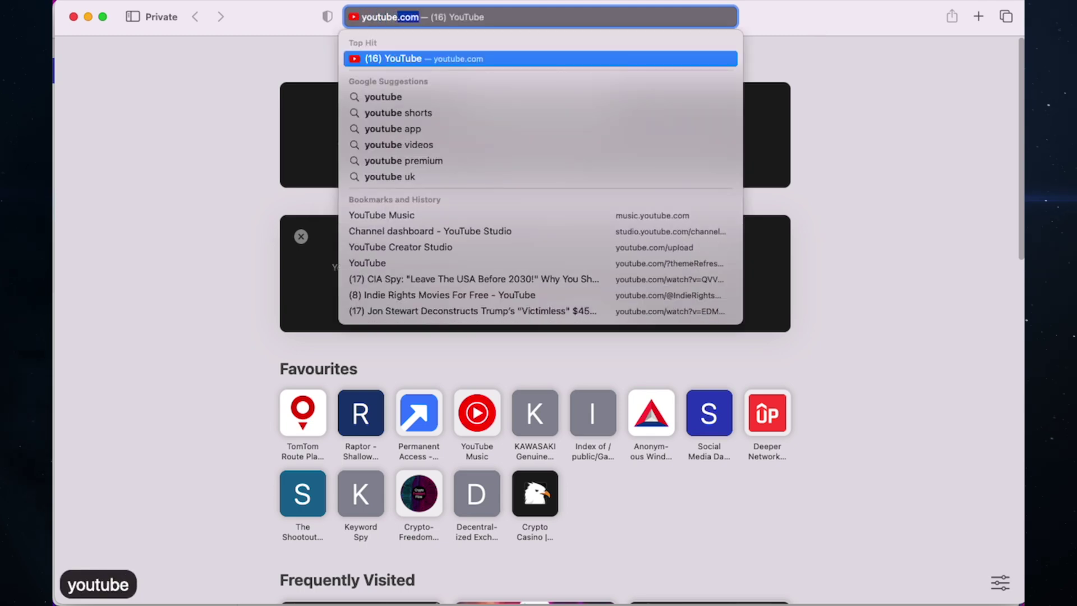
key(Return)
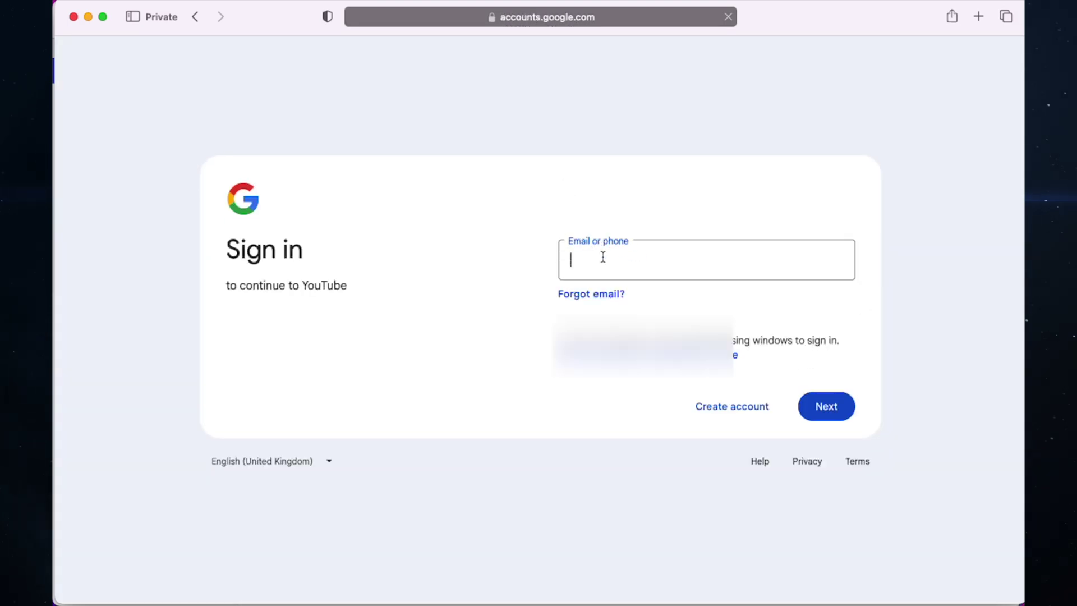
Step: Sign in to Google with the saved email address and the account password
click(611, 299)
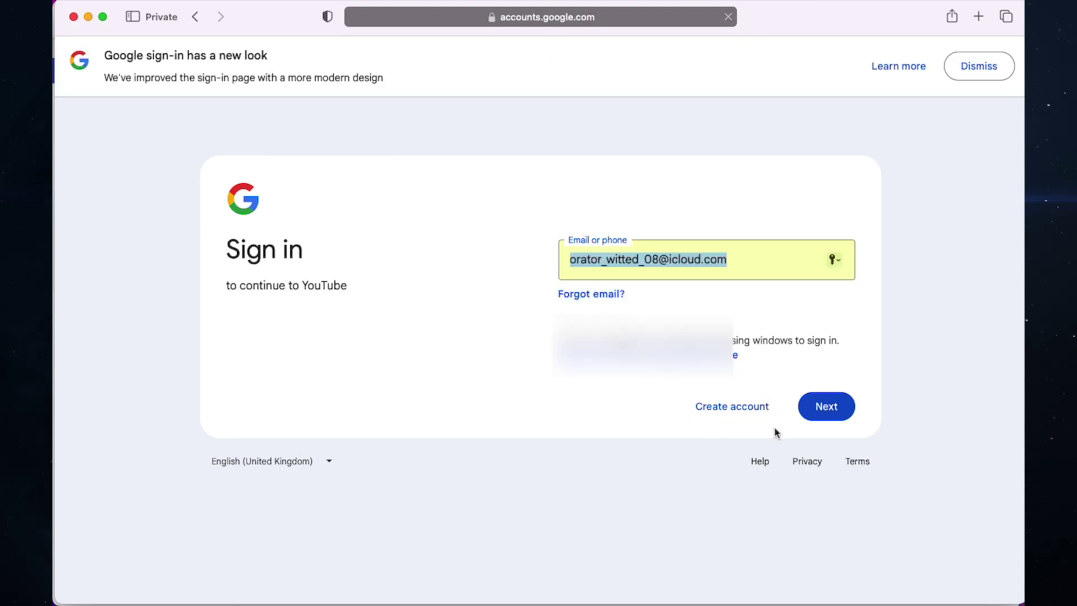
click(823, 407)
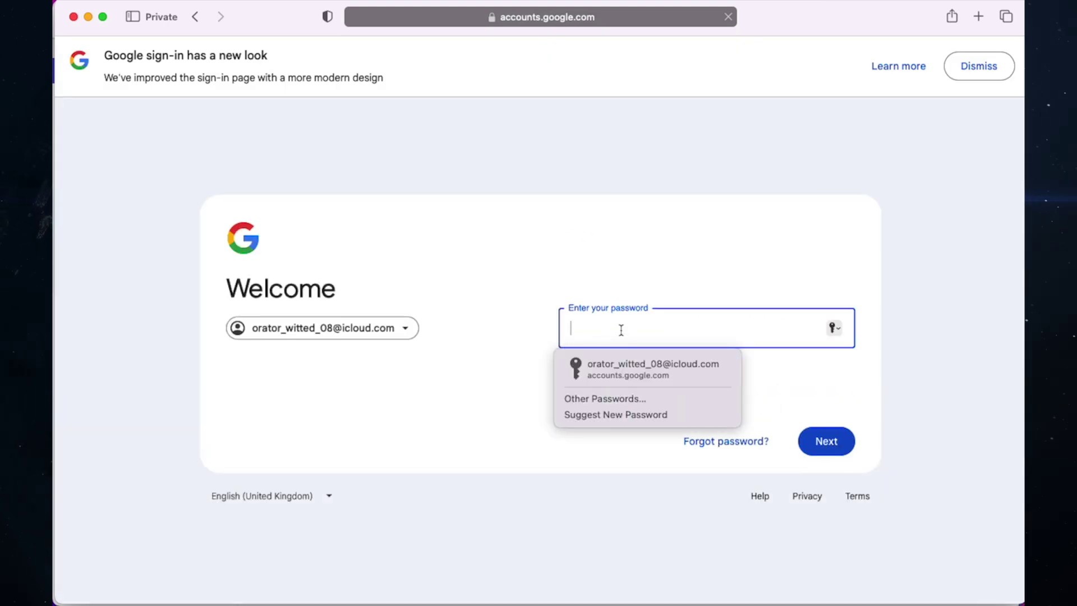
text(p)
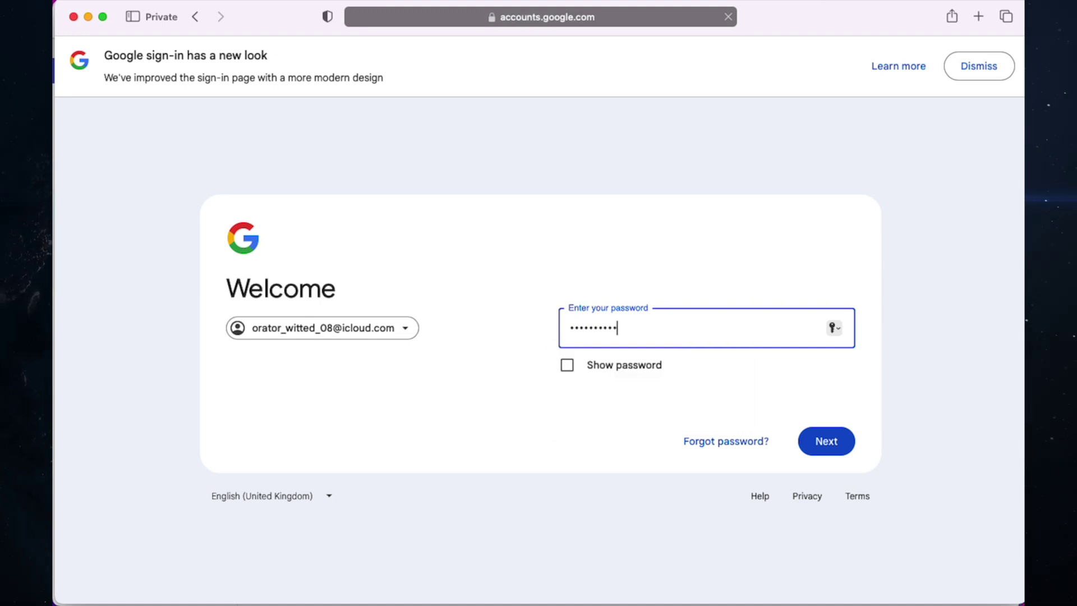
text(1)
key(Return)
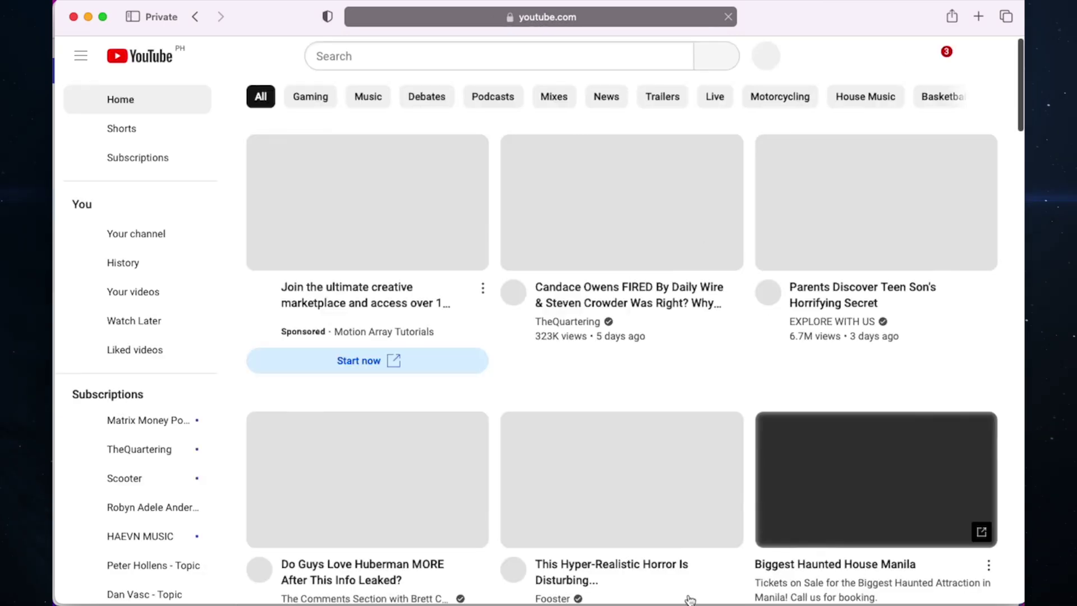
Step: Go to Purchases and memberships and manage the expired Premium membership to reach the ₱159.00 offer
click(982, 56)
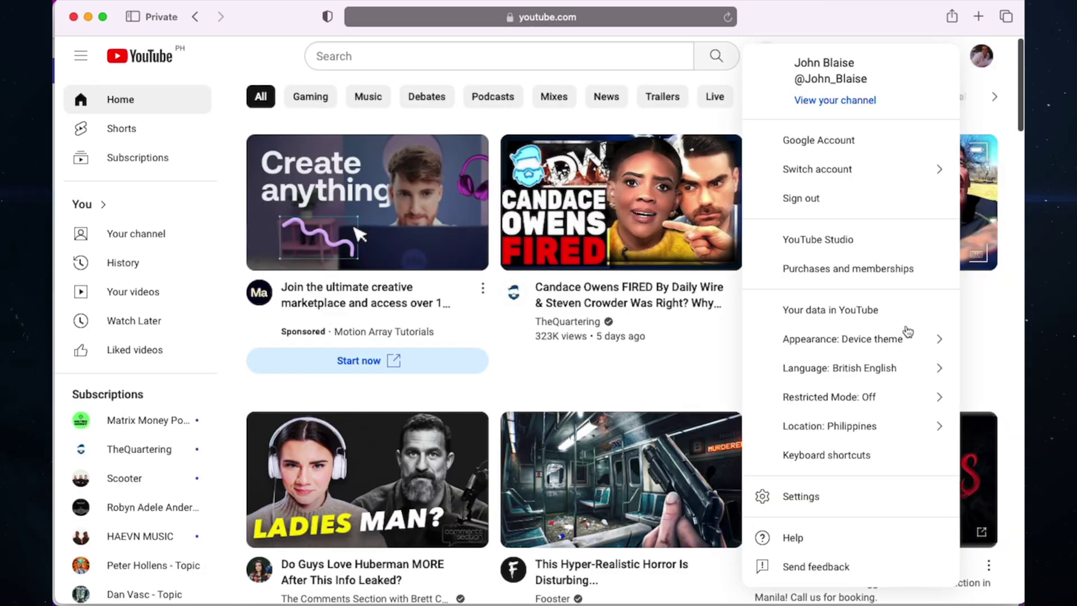
click(888, 269)
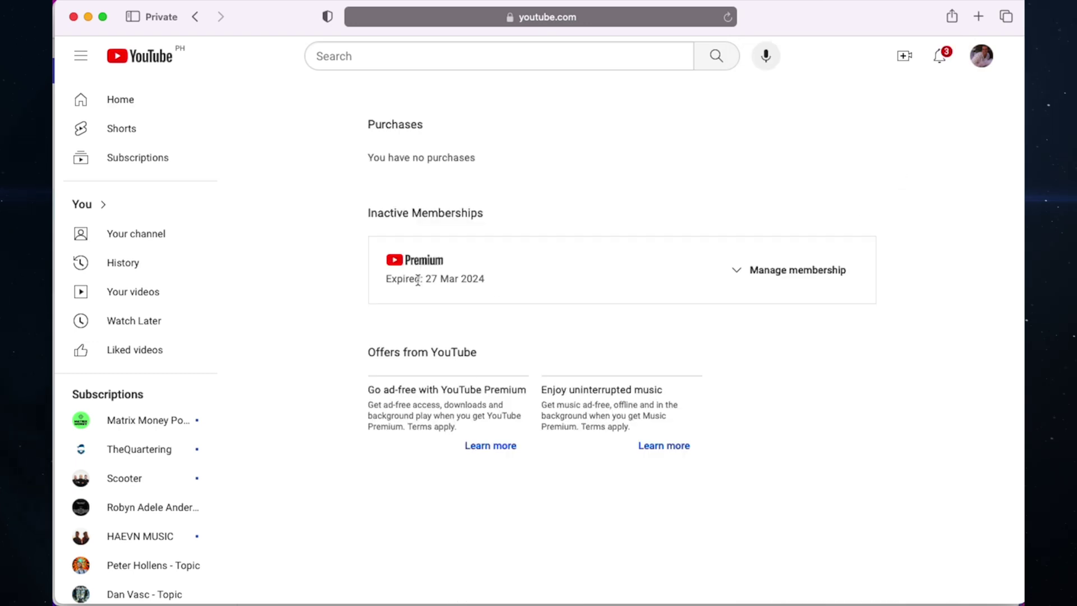
drag(418, 279, 457, 274)
click(460, 278)
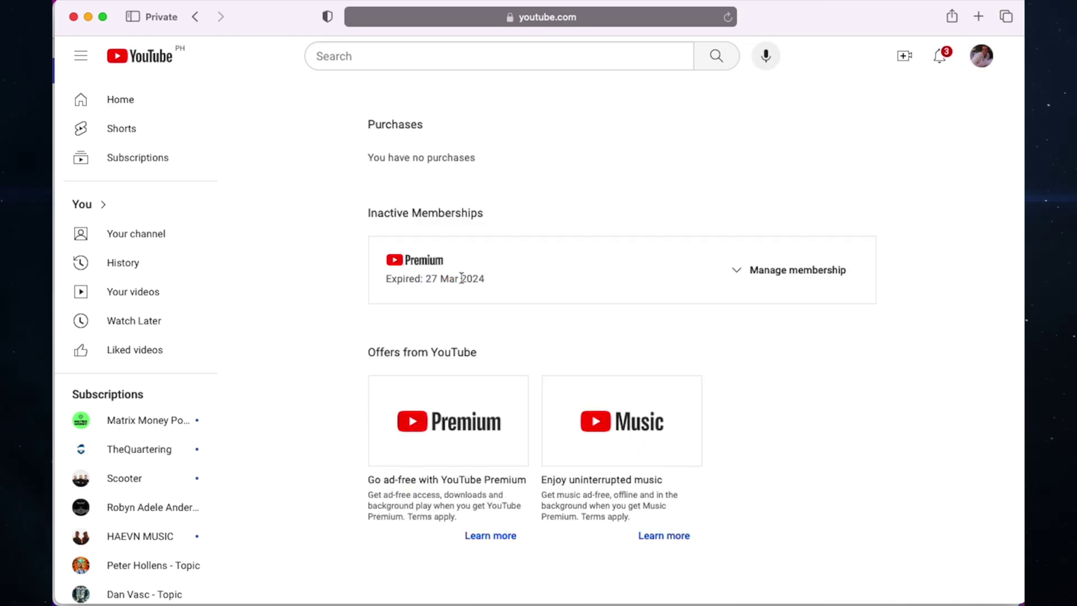
click(830, 281)
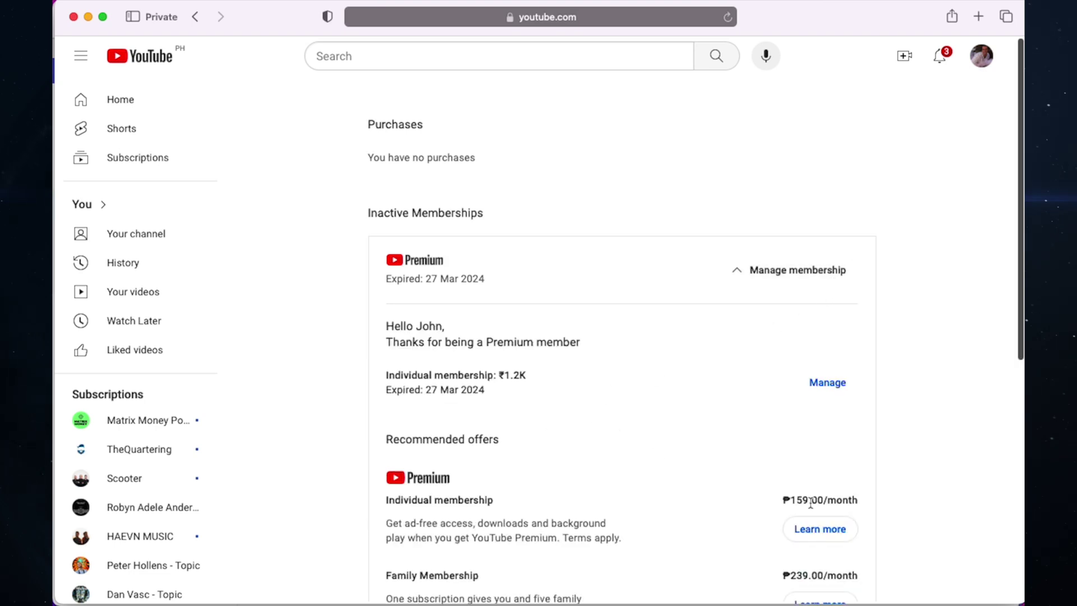
scroll(781, 474, down, 3)
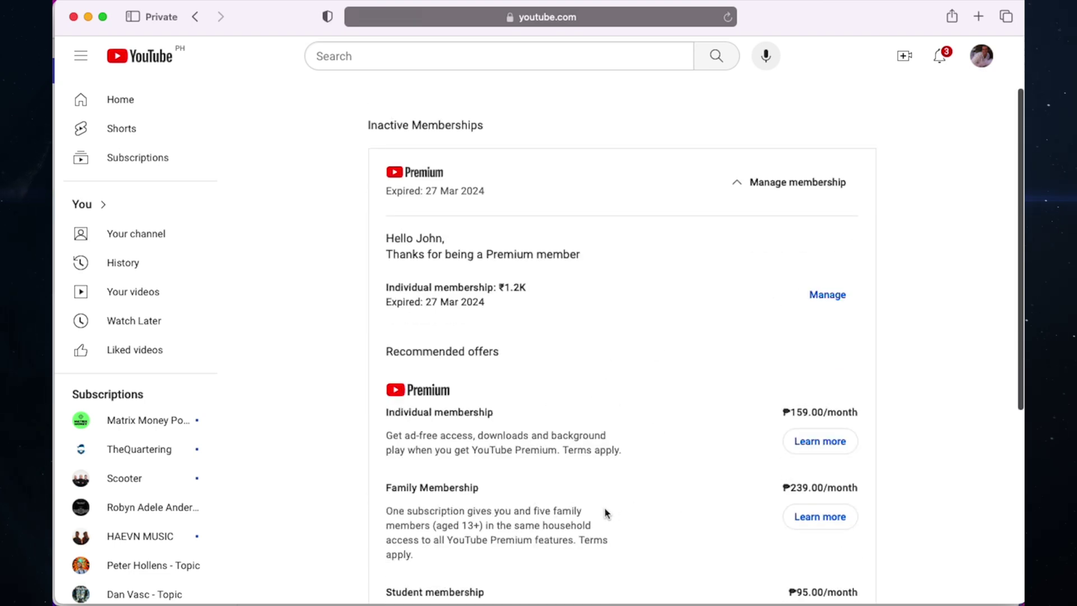
click(833, 300)
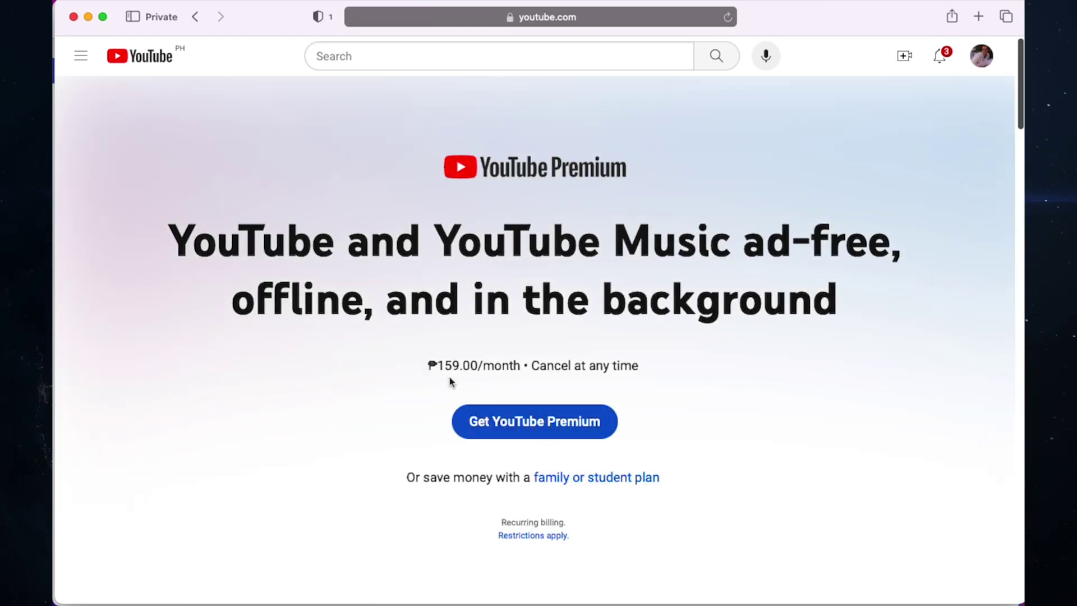
Step: Choose the Individual ₱159.00/month Premium plan with credit or debit card payment
click(527, 423)
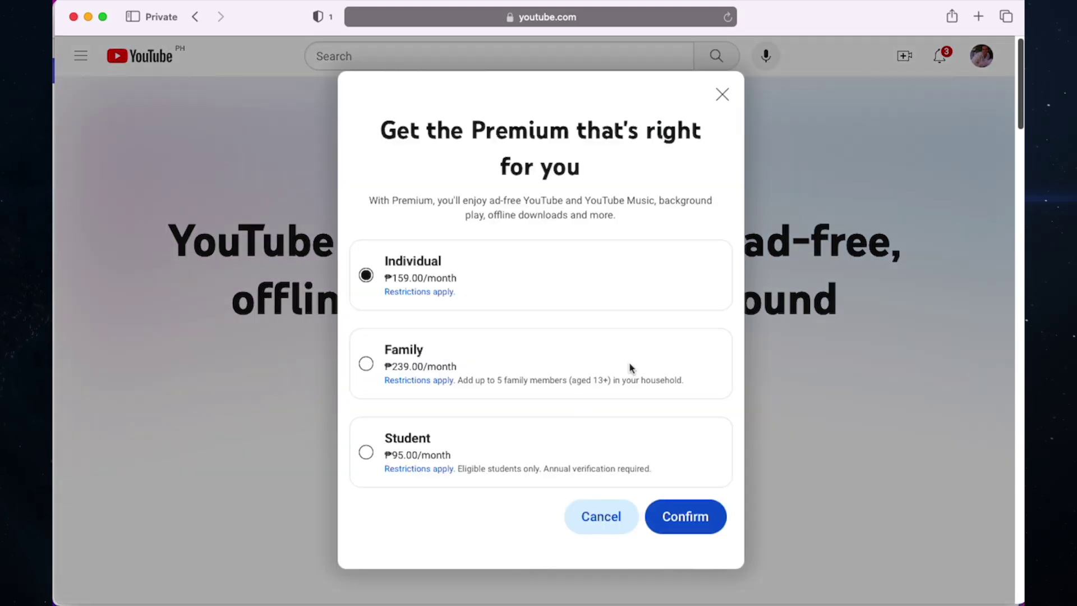
click(678, 516)
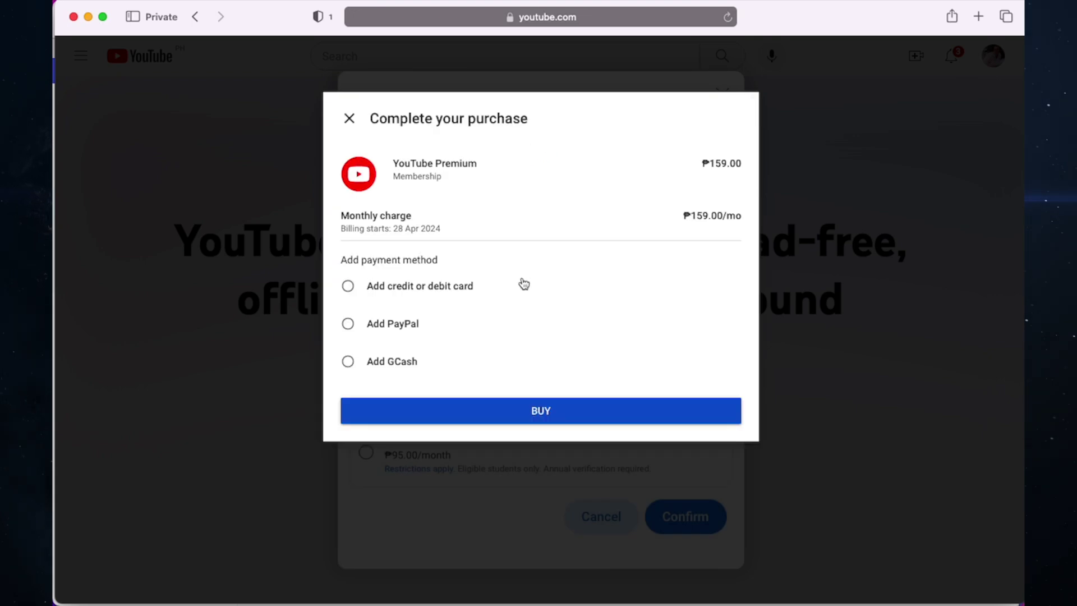
click(451, 291)
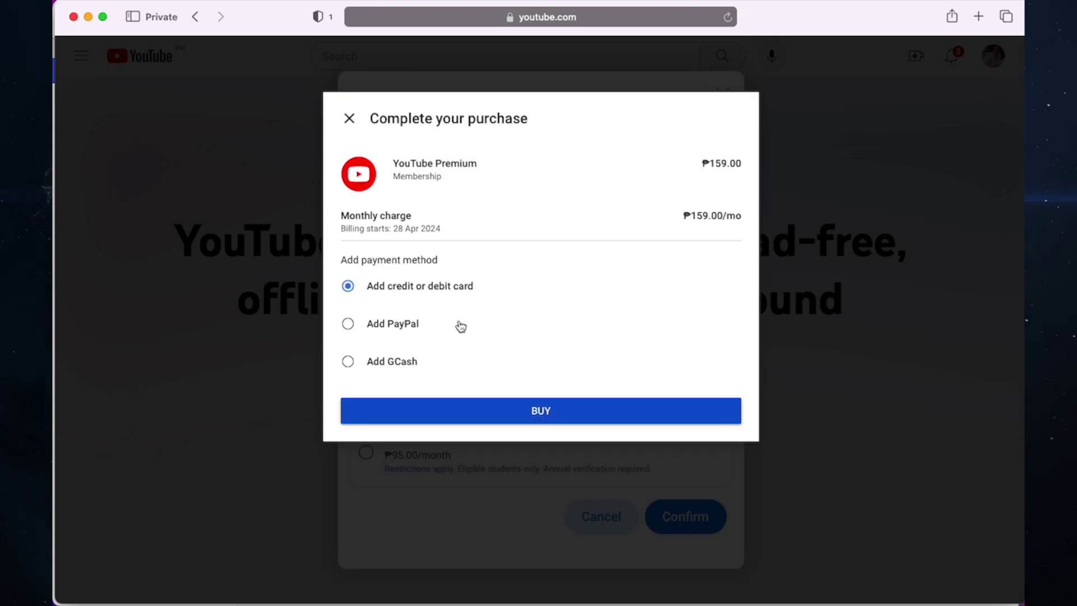
click(517, 414)
Step: Autofill the saved Mastercard into the card form and save it as payment method
click(429, 214)
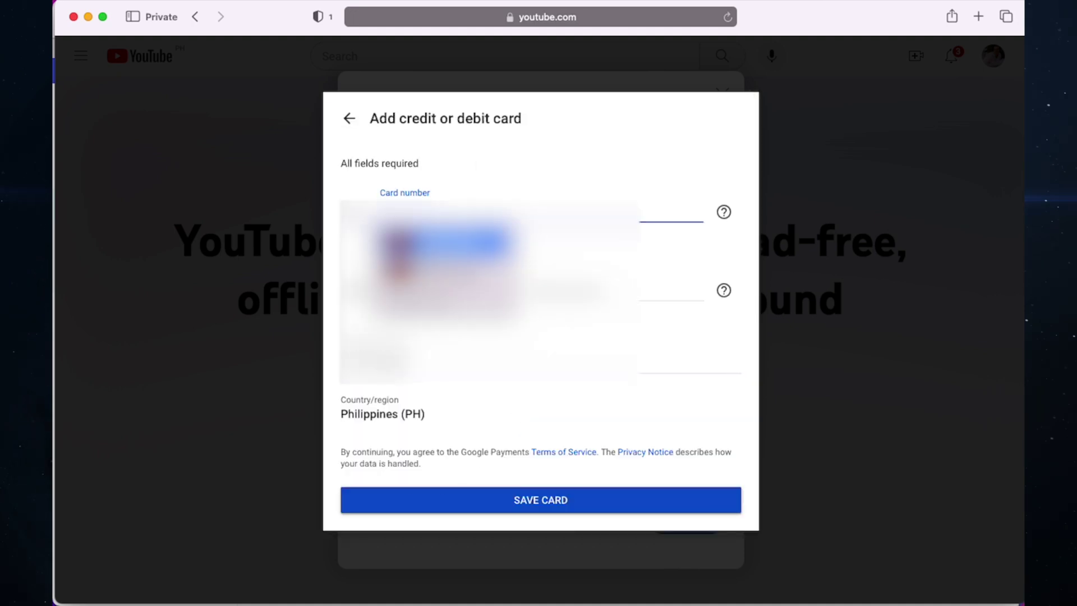
click(444, 243)
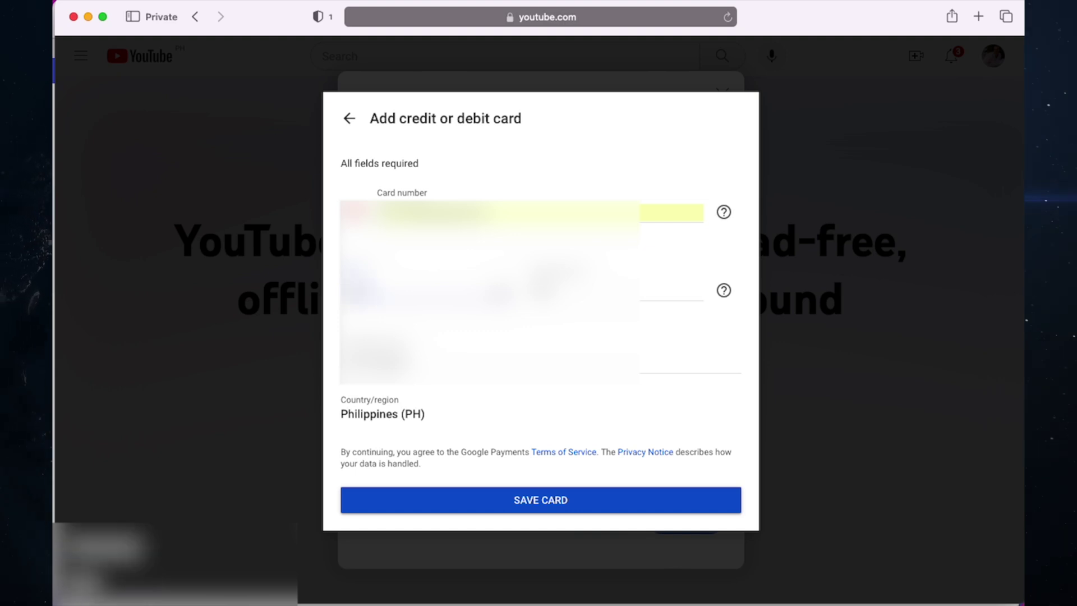
key(Tab)
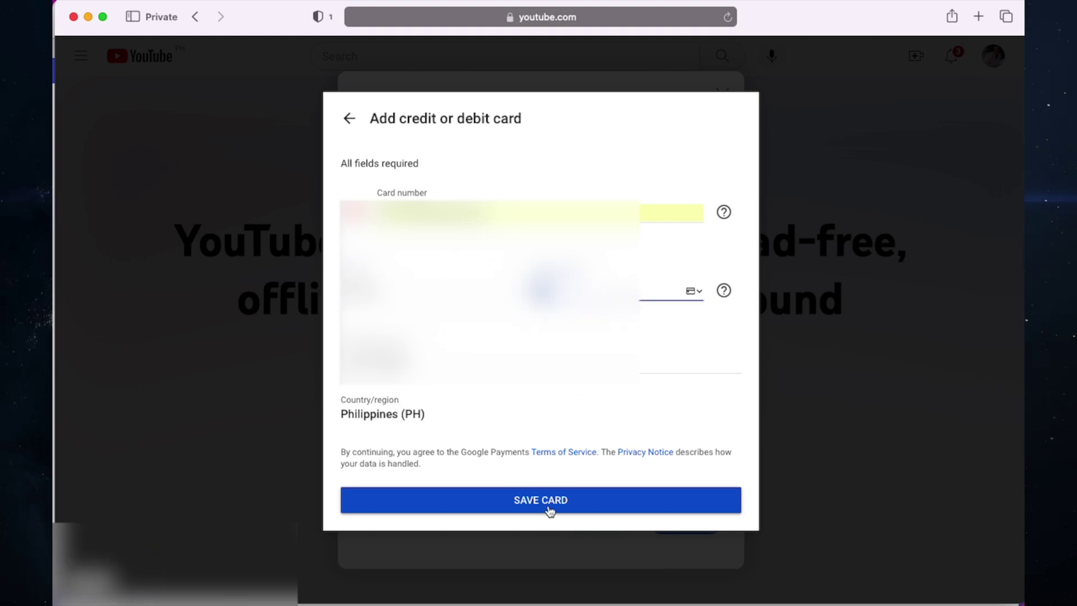
click(548, 512)
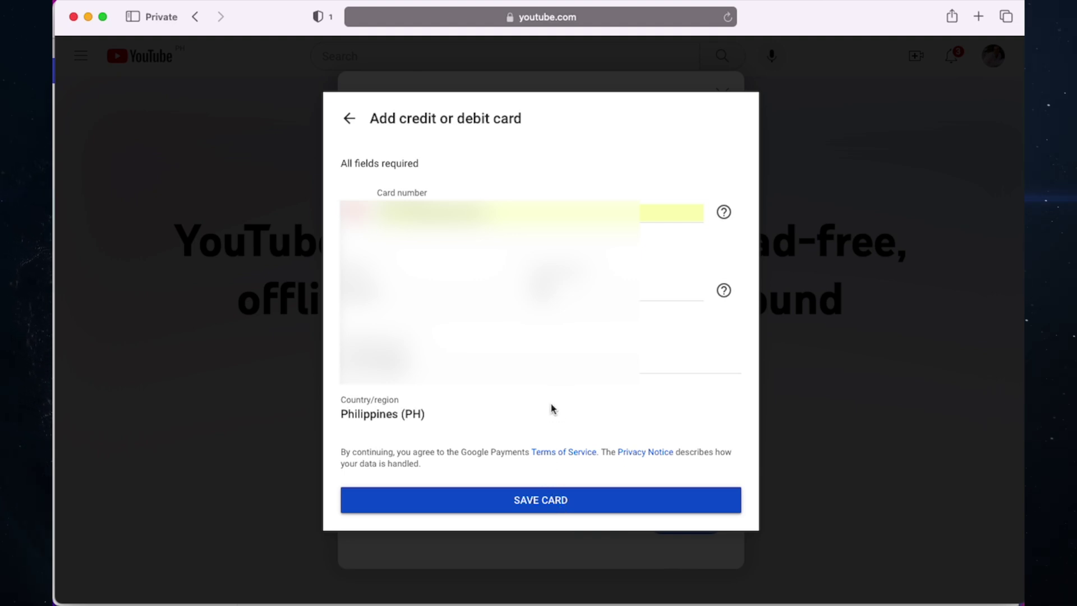
click(541, 507)
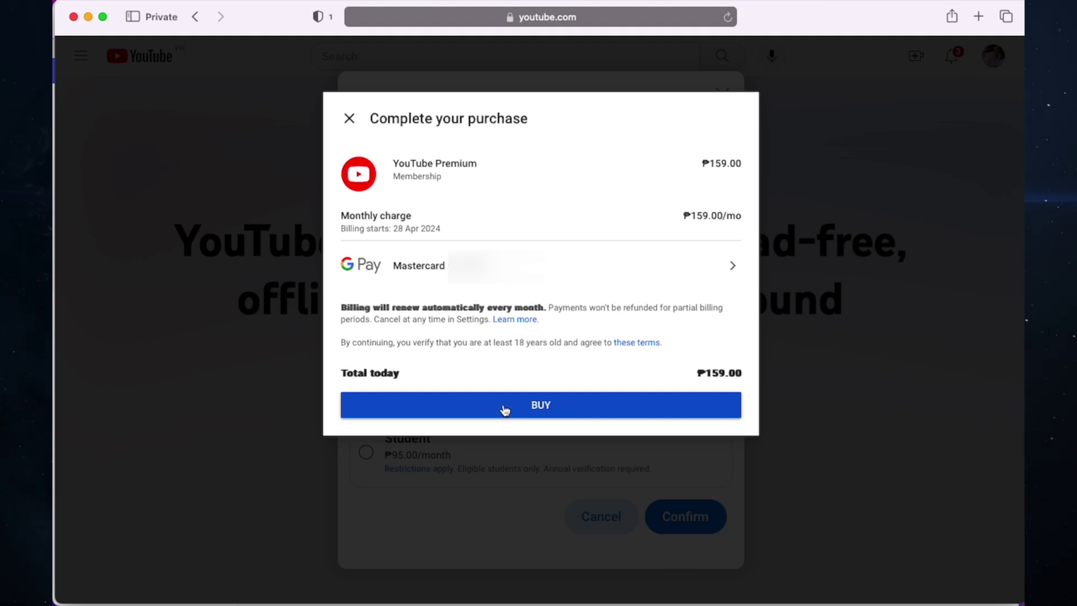
Step: Buy the ₱159.00/month Premium membership in the Complete your purchase dialog
click(505, 410)
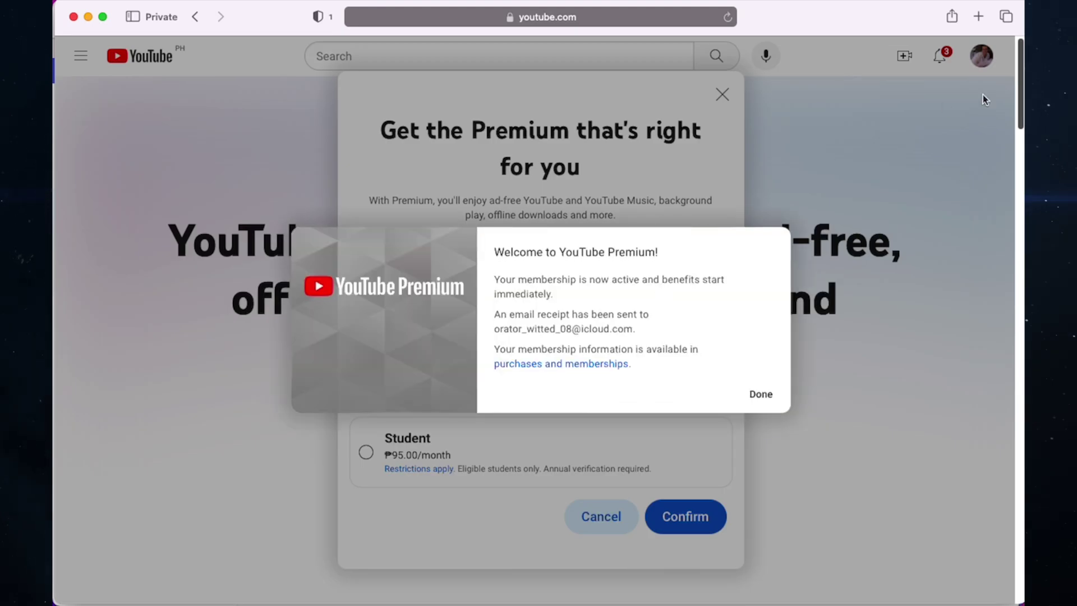
Step: Dismiss the Welcome to YouTube Premium popup with Done
click(759, 395)
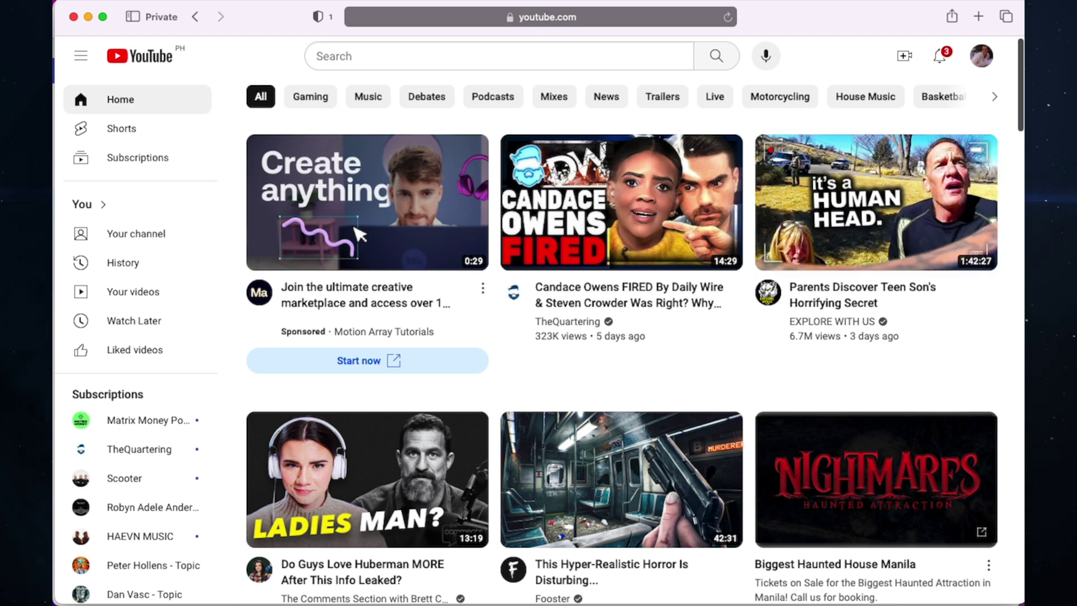
click(980, 69)
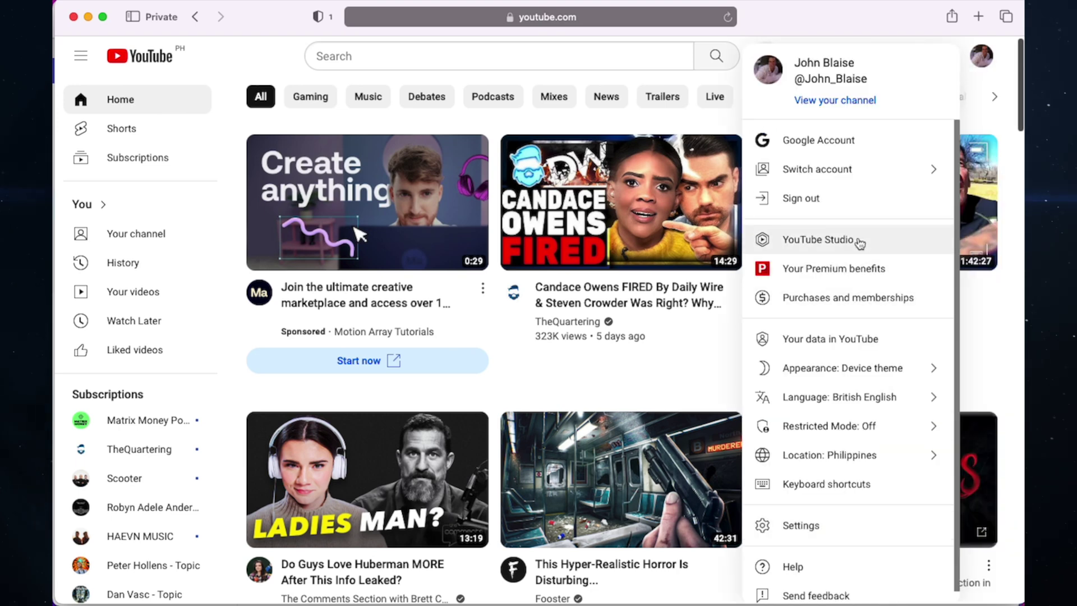
click(820, 22)
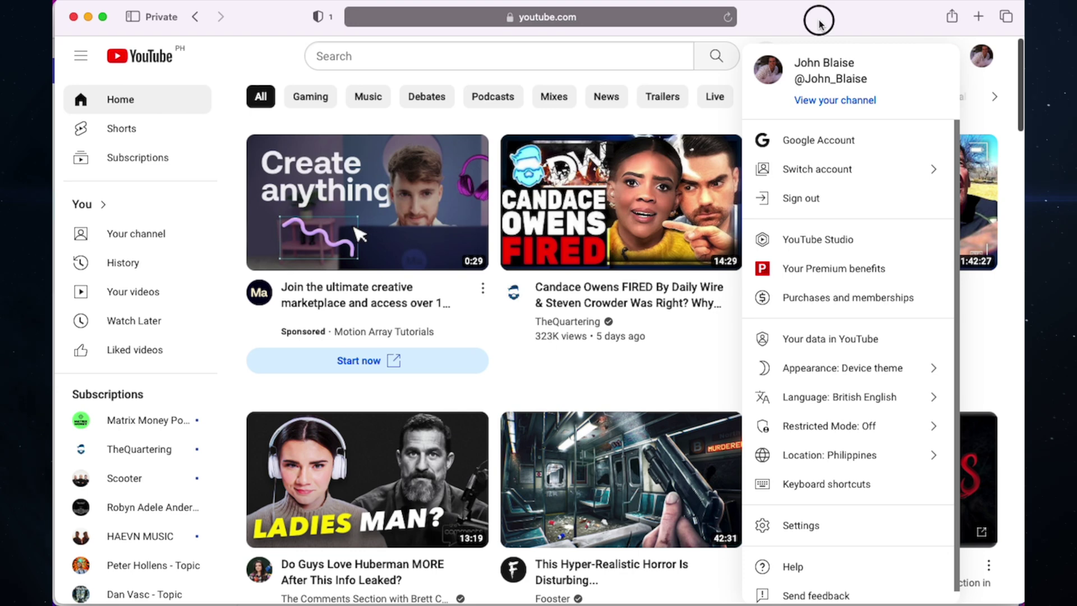
click(597, 380)
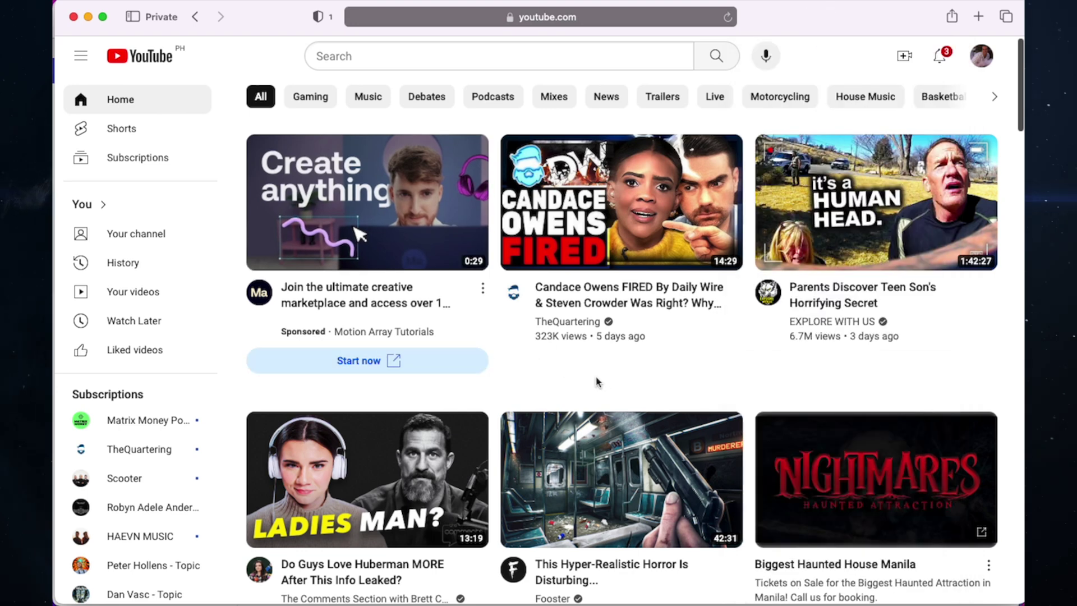